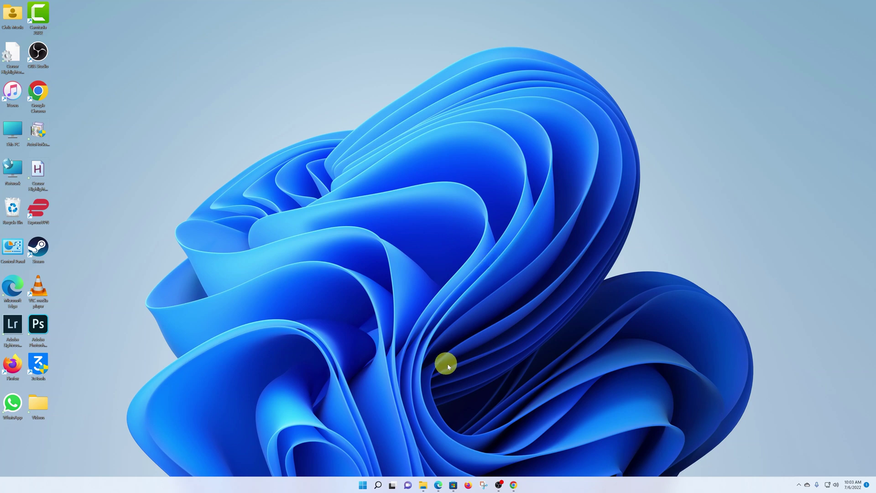
- From Start, reach Accounts > Your info and choose 'Sign in with a local account instead'
{"action": "left_click", "coordinate": [363, 485]}
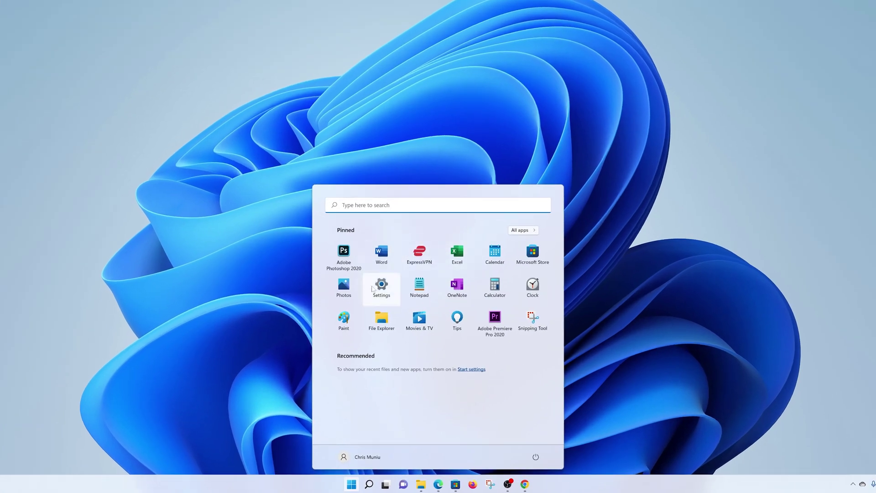
{"action": "left_click", "coordinate": [380, 287]}
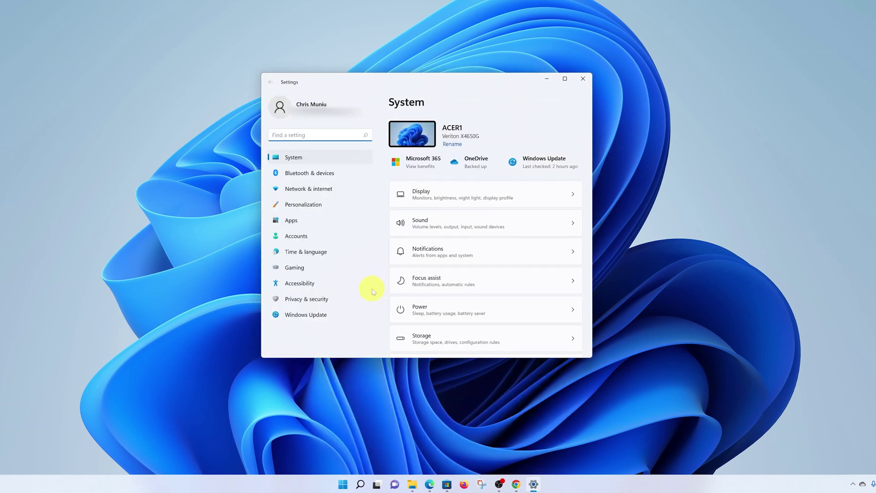
{"action": "left_click", "coordinate": [336, 239]}
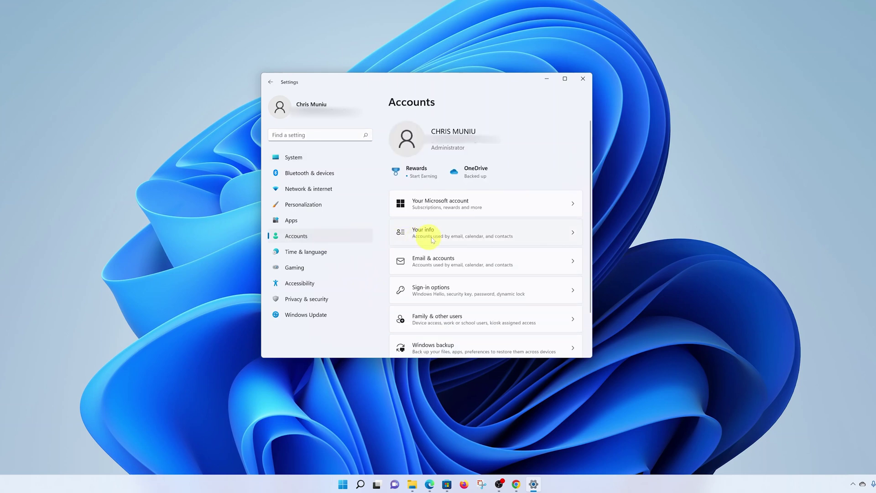
{"action": "left_click", "coordinate": [488, 237]}
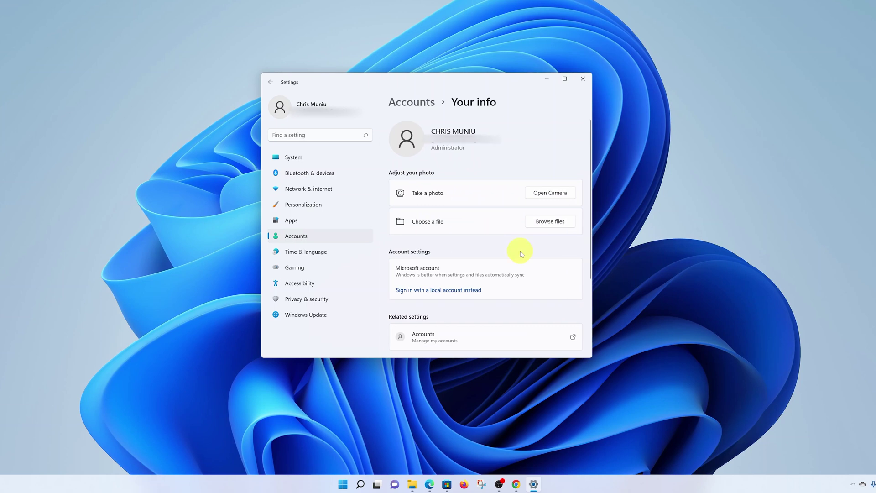
{"action": "left_click", "coordinate": [463, 290]}
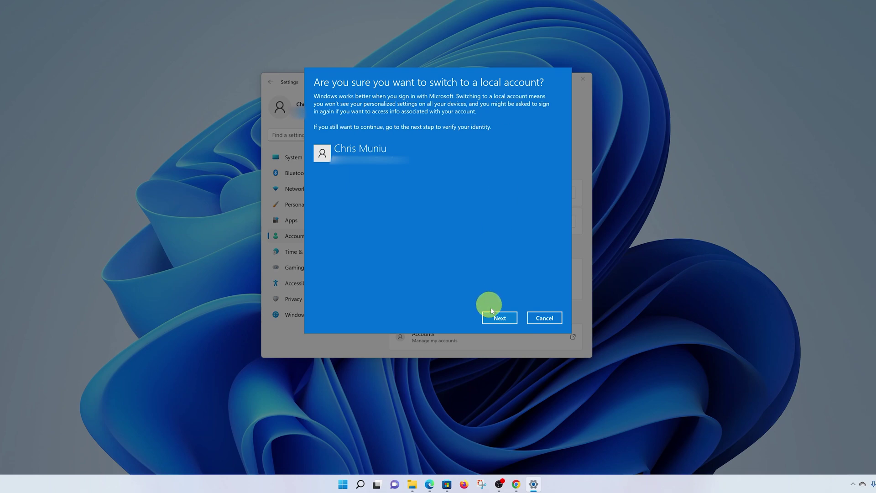
- Continue past the switch warning to the PIN identity verification
{"action": "left_click", "coordinate": [500, 319]}
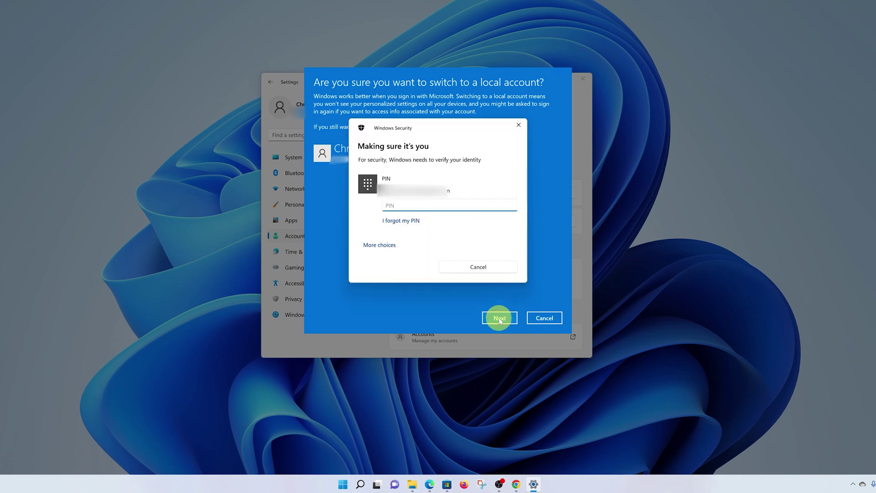
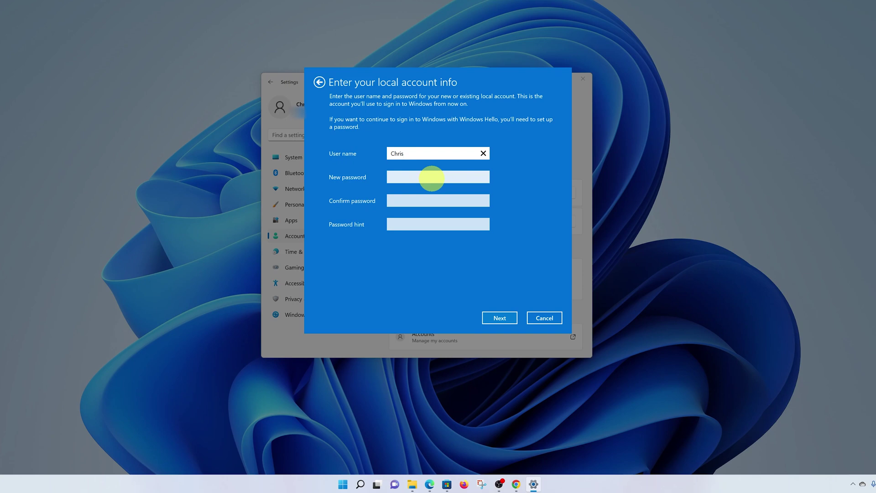
- Fill in the new password, its confirmation and the hint 'luks', then proceed to sign-out
{"action": "left_click", "coordinate": [432, 179]}
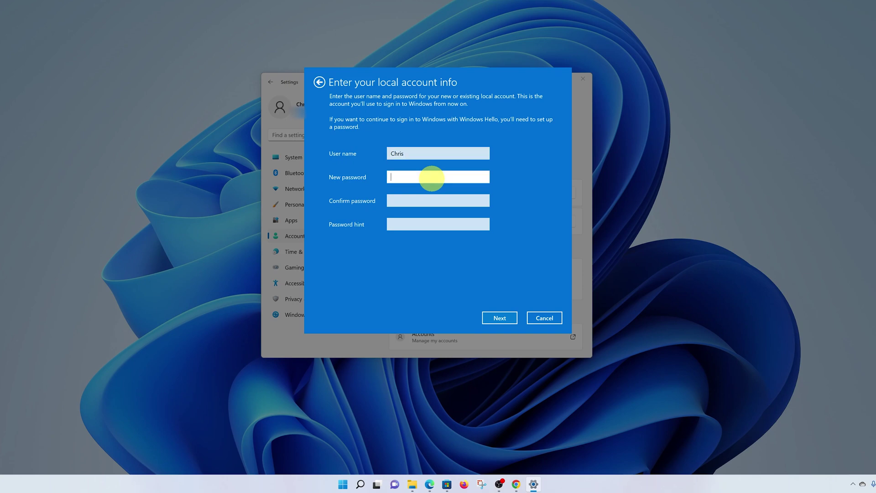
{"action": "type", "text": "**************"}
{"action": "left_click", "coordinate": [422, 202]}
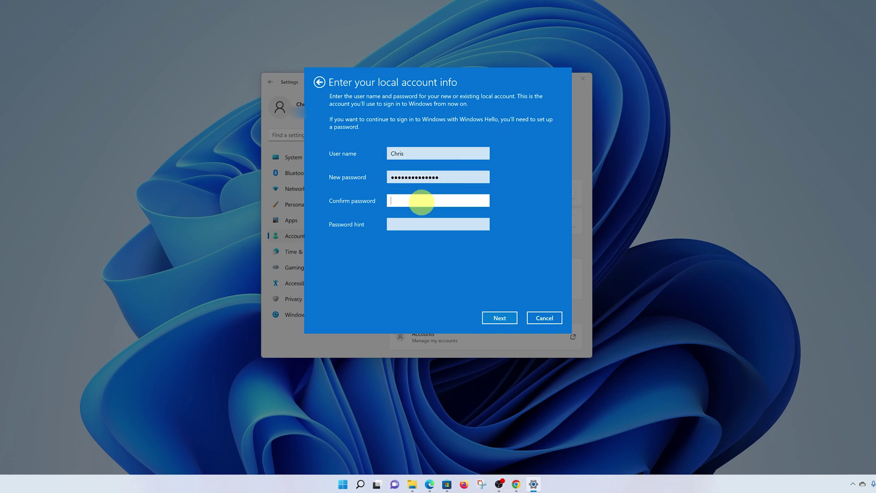
{"action": "type", "text": "************"}
{"action": "type", "text": "**"}
{"action": "left_click", "coordinate": [409, 224]}
{"action": "type", "text": "l"}
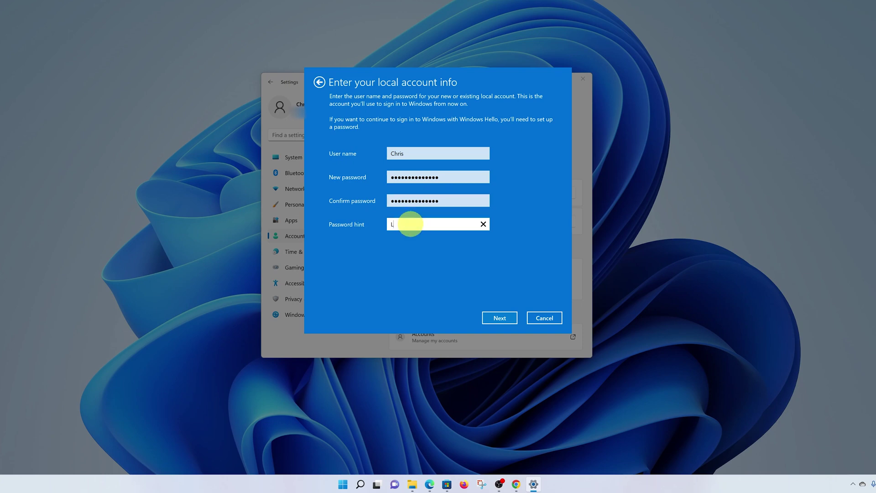
{"action": "type", "text": "uks"}
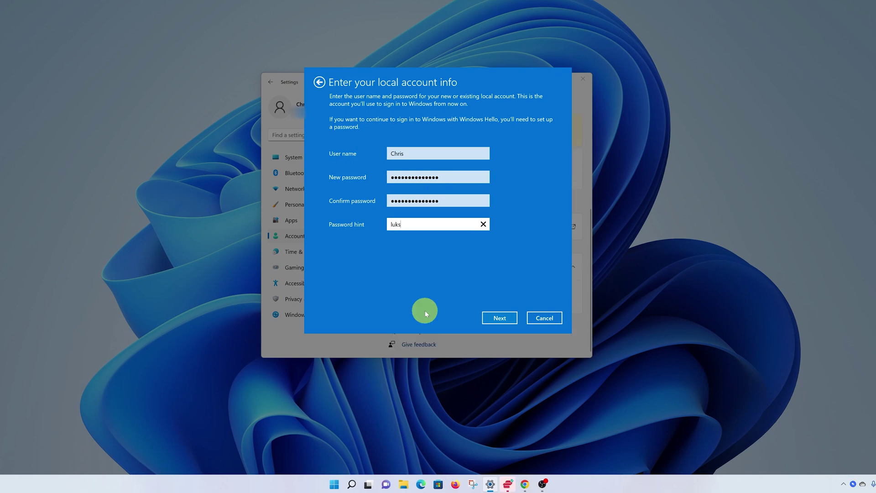
{"action": "left_click", "coordinate": [494, 318]}
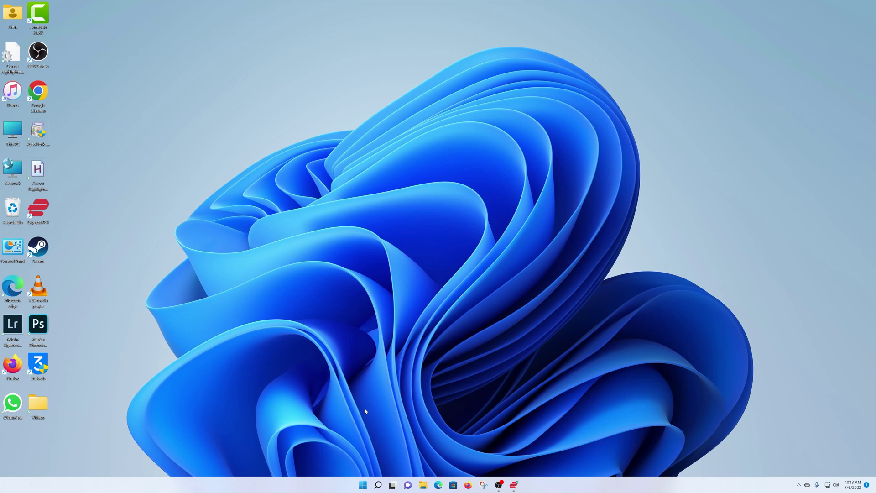
- Bring up the Start menu after signing back in as local account Chris
{"action": "left_click", "coordinate": [363, 484]}
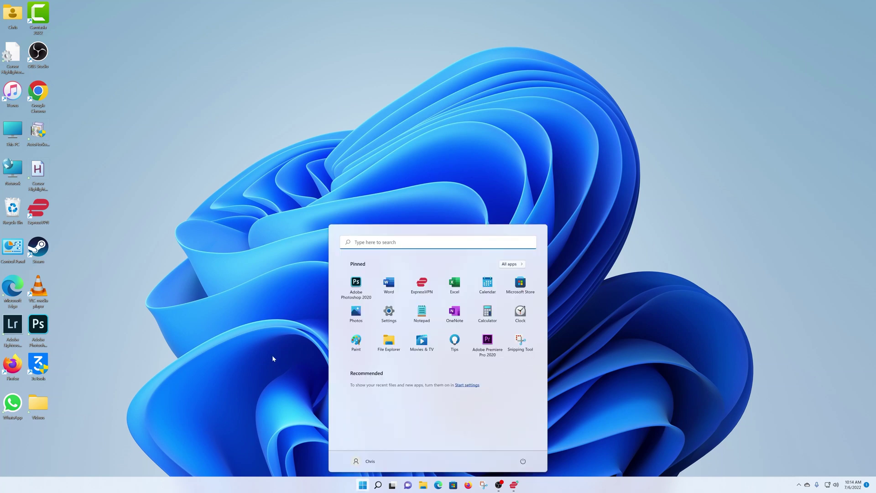
- Reach Accounts > Sign-in options and expand the PIN (Windows Hello) section
{"action": "left_click", "coordinate": [389, 313]}
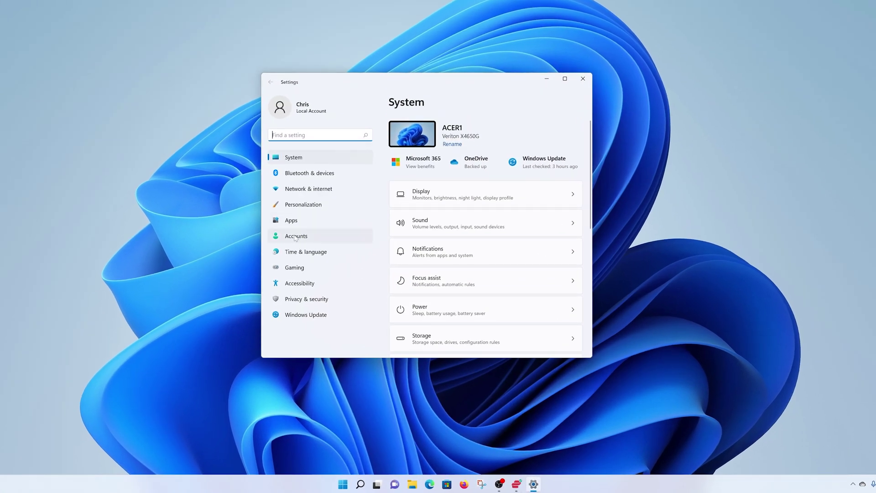
{"action": "left_click", "coordinate": [296, 237]}
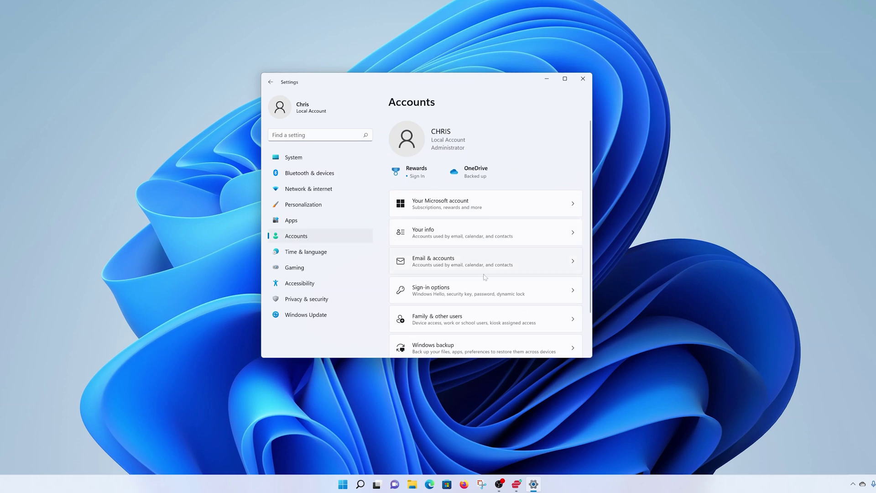
{"action": "left_click", "coordinate": [478, 291]}
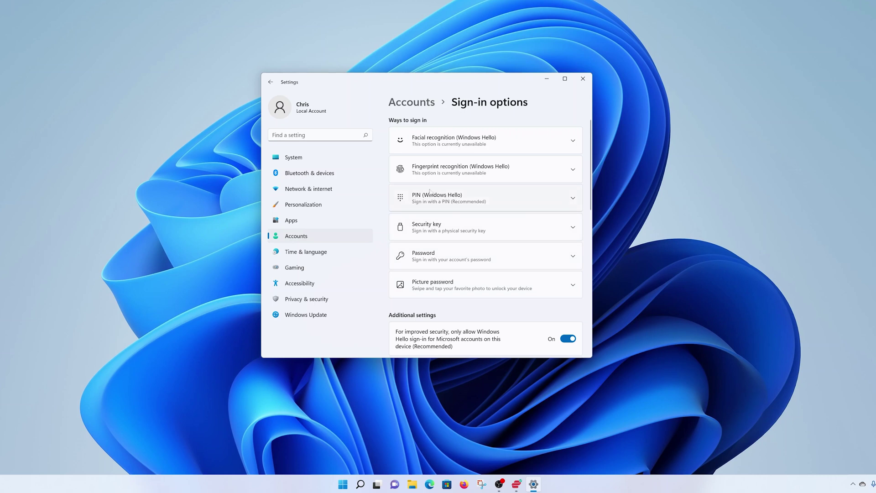
{"action": "left_click", "coordinate": [486, 203]}
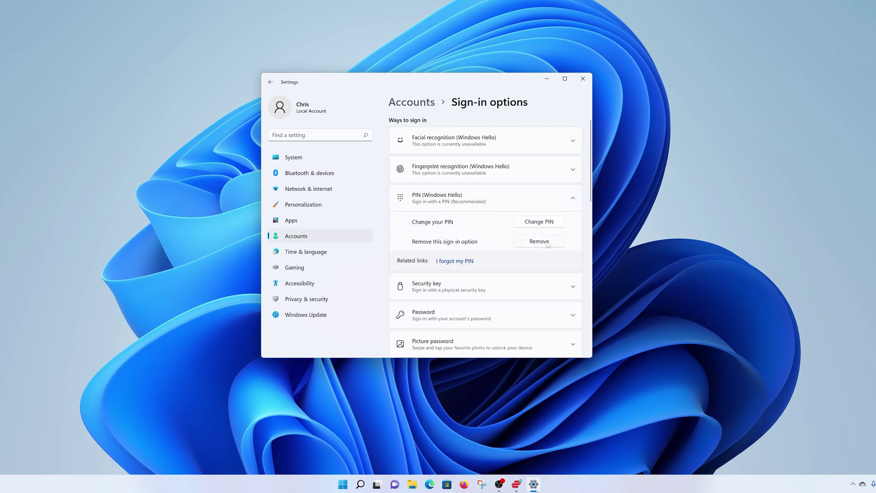
- Remove the Windows Hello PIN, confirming it and verifying with the account password
{"action": "left_click", "coordinate": [548, 244]}
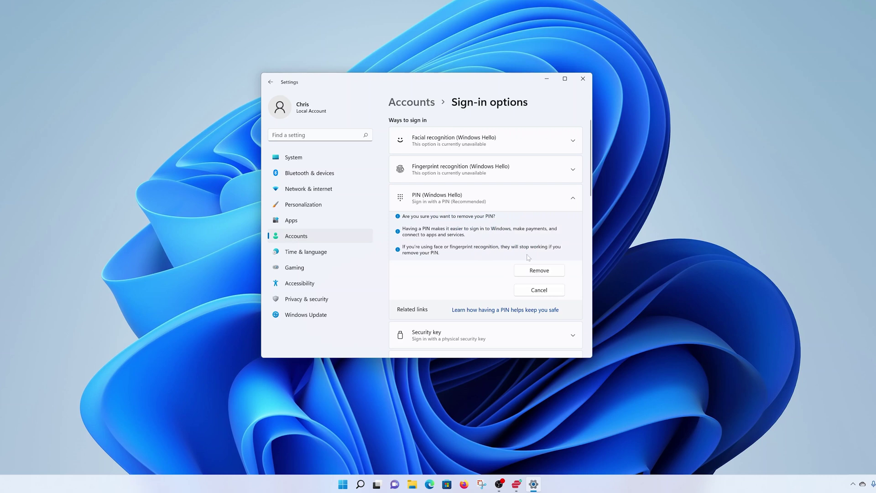
{"action": "left_click", "coordinate": [532, 271]}
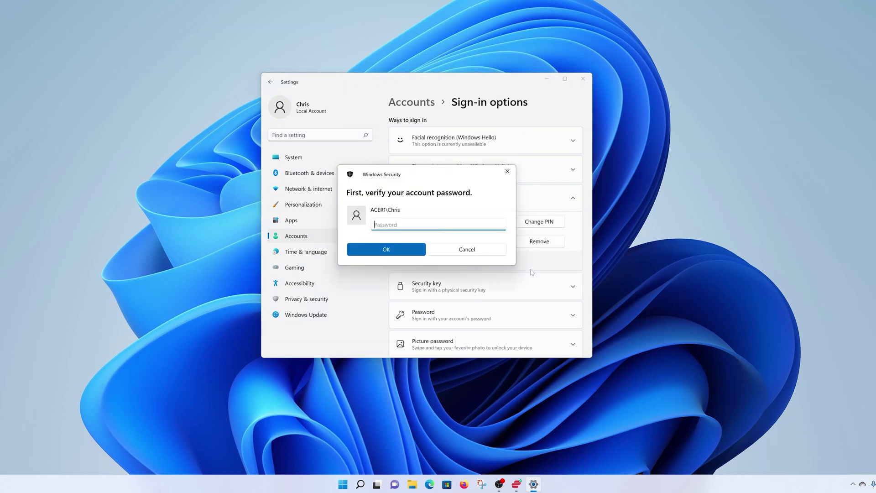
{"action": "type", "text": "••••••••••••••"}
{"action": "left_click", "coordinate": [423, 248]}
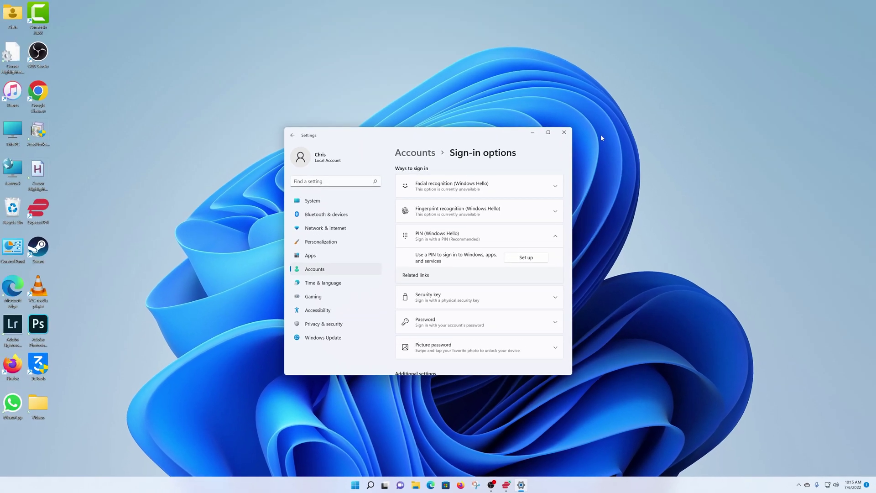
- Minimize the Settings window to leave the bare desktop
{"action": "left_click", "coordinate": [533, 132]}
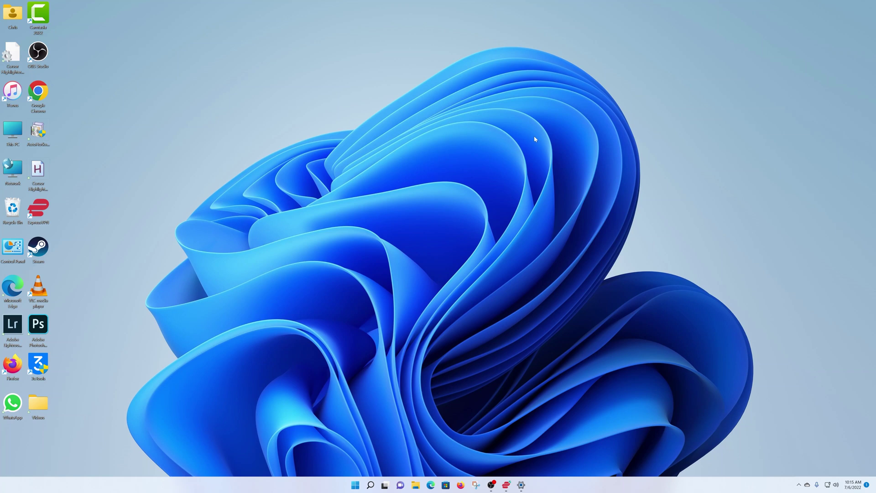